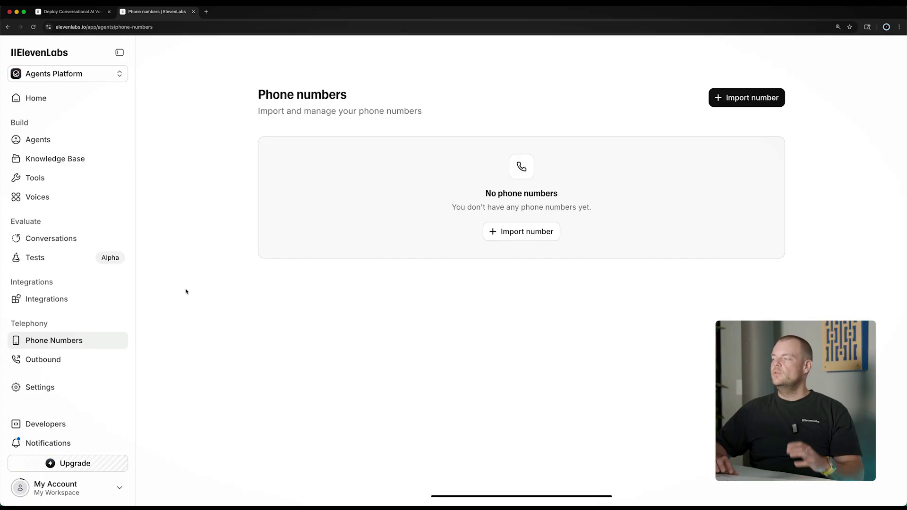
# Step: Start a Twilio number import and enter the label 'Support assistant'
pyautogui.click(505, 235)
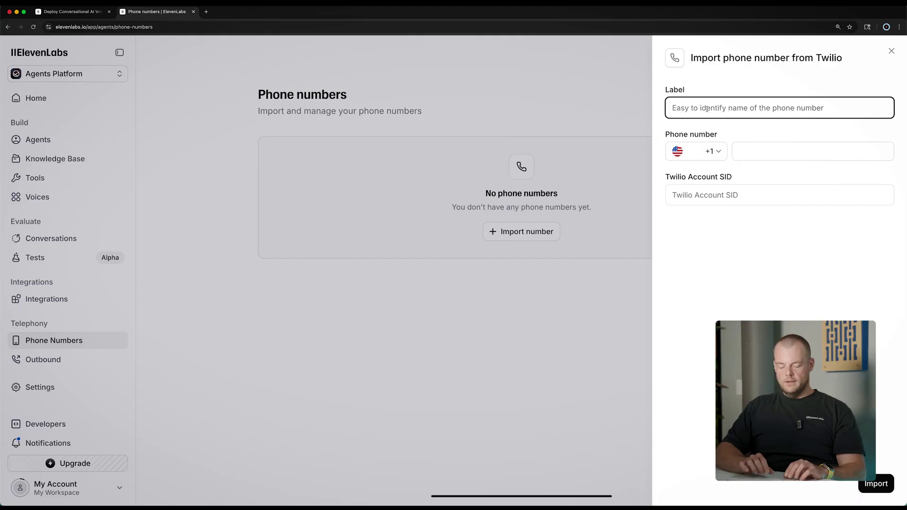
pyautogui.write('Support assist')
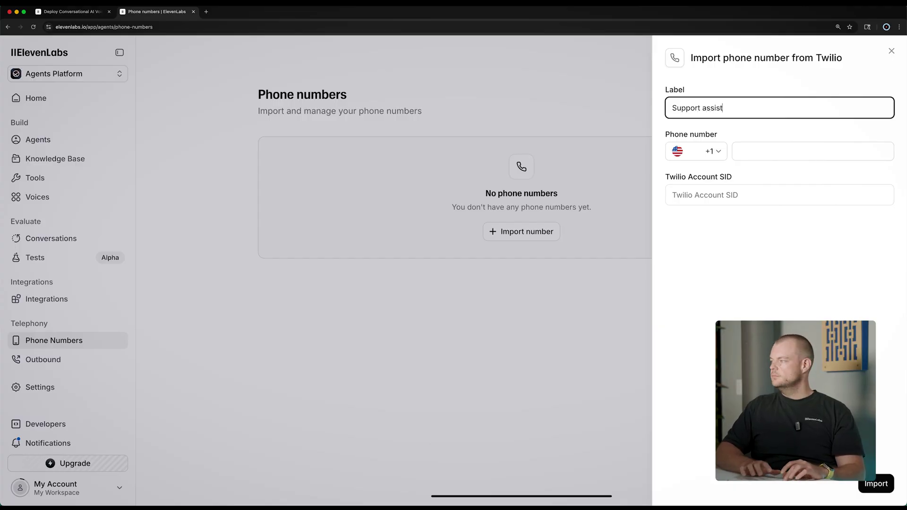
pyautogui.write('ant')
pyautogui.press('Tab')
pyautogui.press('Tab')
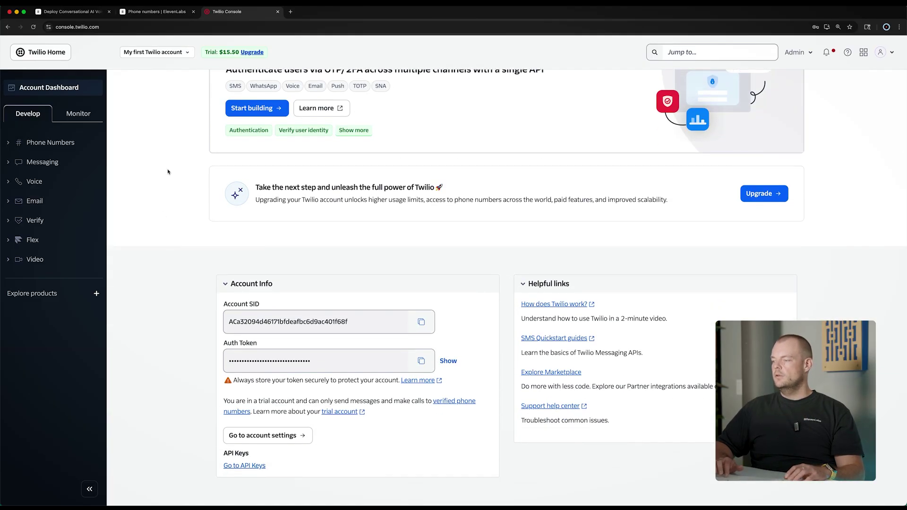
# Step: Browse the US local numbers available on Twilio's Buy a Number page
pyautogui.click(49, 142)
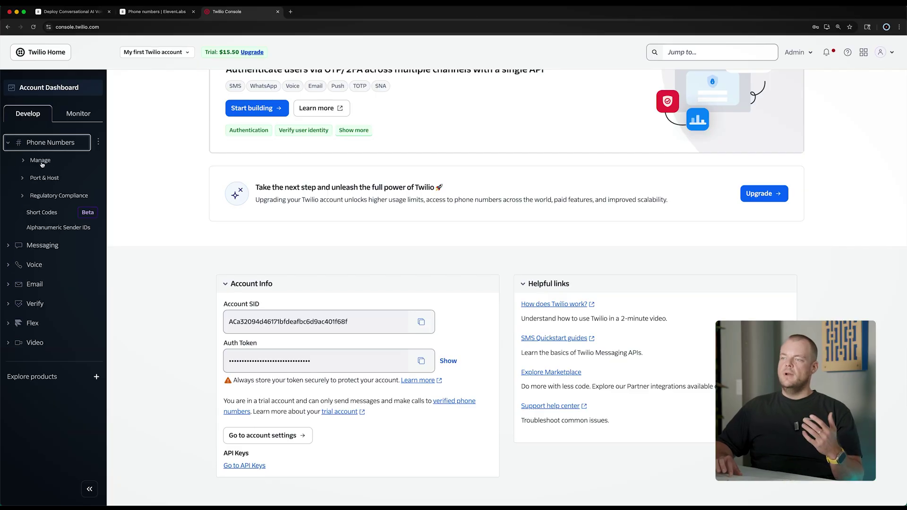
pyautogui.click(48, 160)
pyautogui.click(48, 175)
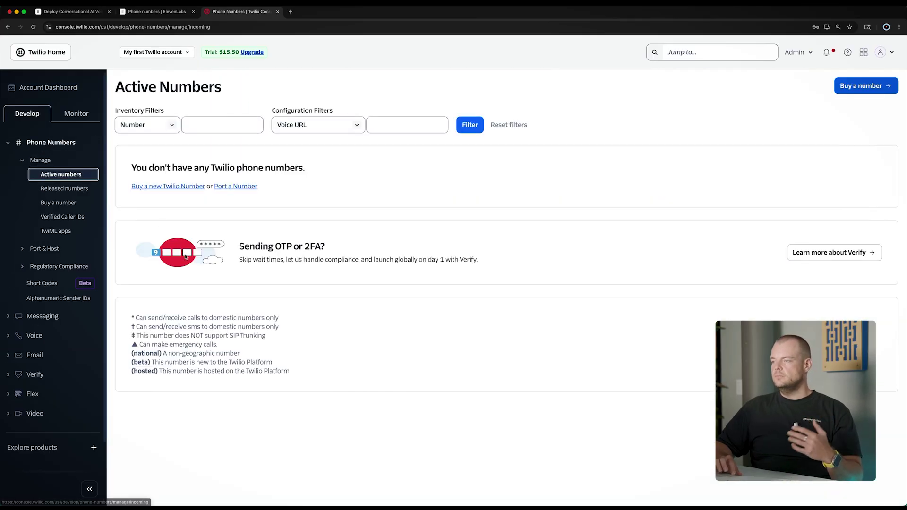
pyautogui.click(166, 186)
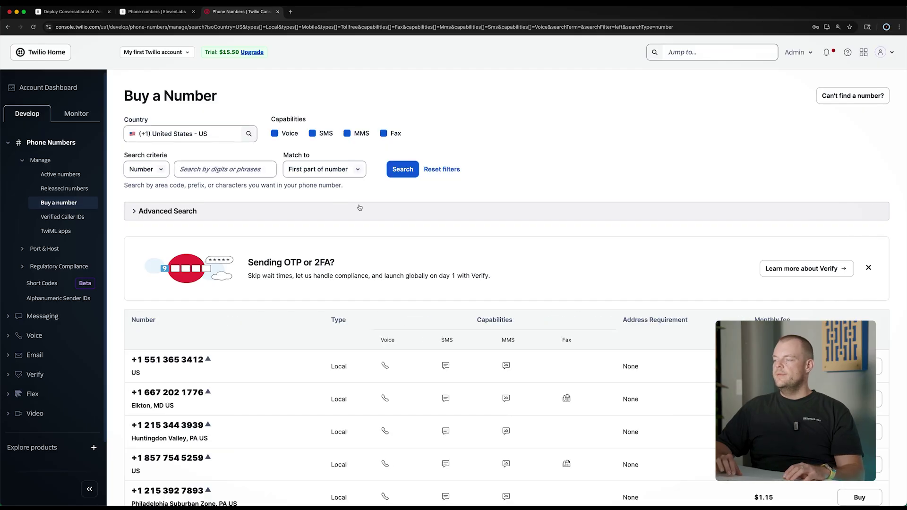
pyautogui.scroll(-3, 360, 208)
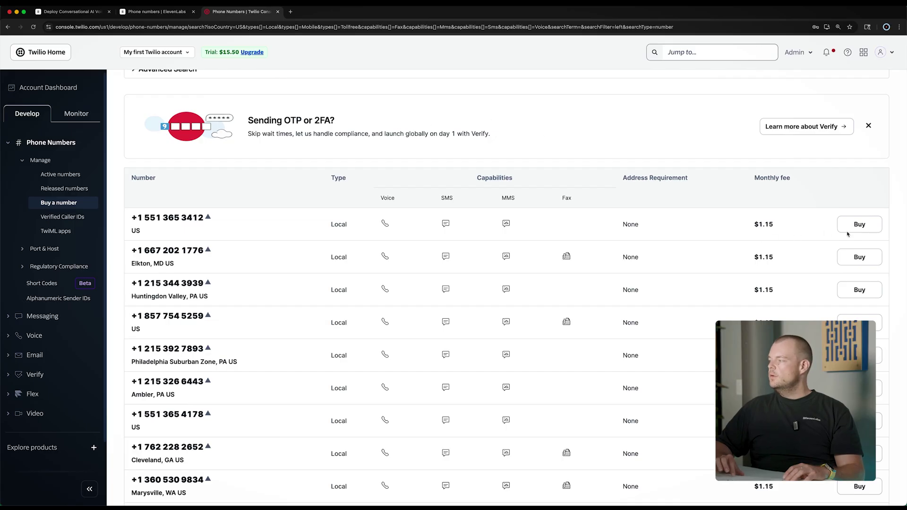
pyautogui.click(859, 224)
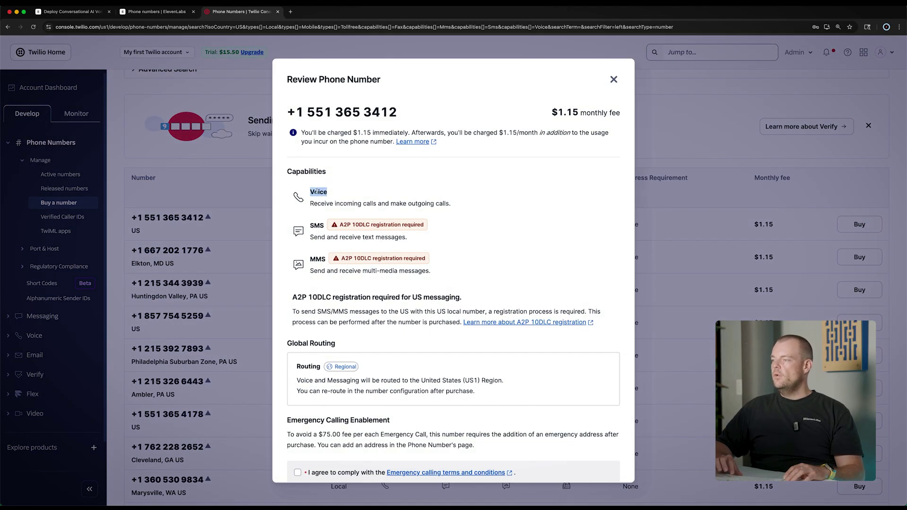
pyautogui.scroll(-3, 483, 245)
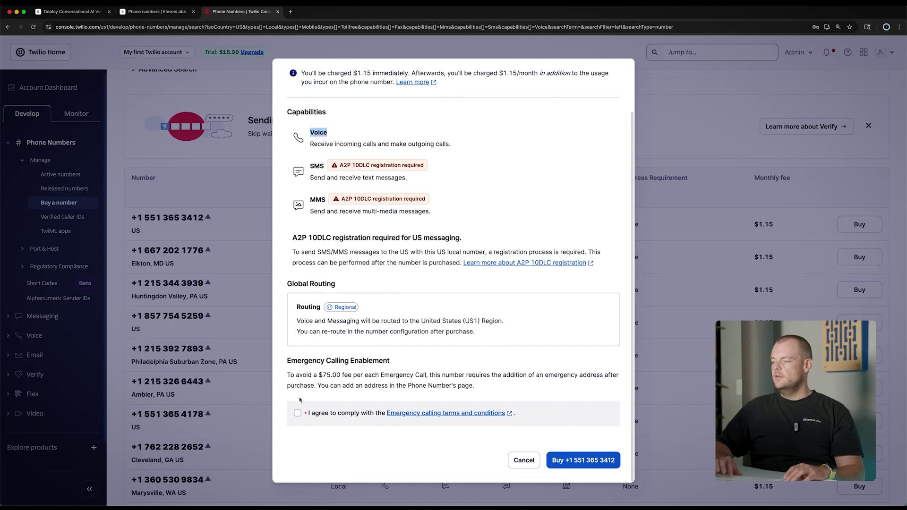
pyautogui.click(572, 465)
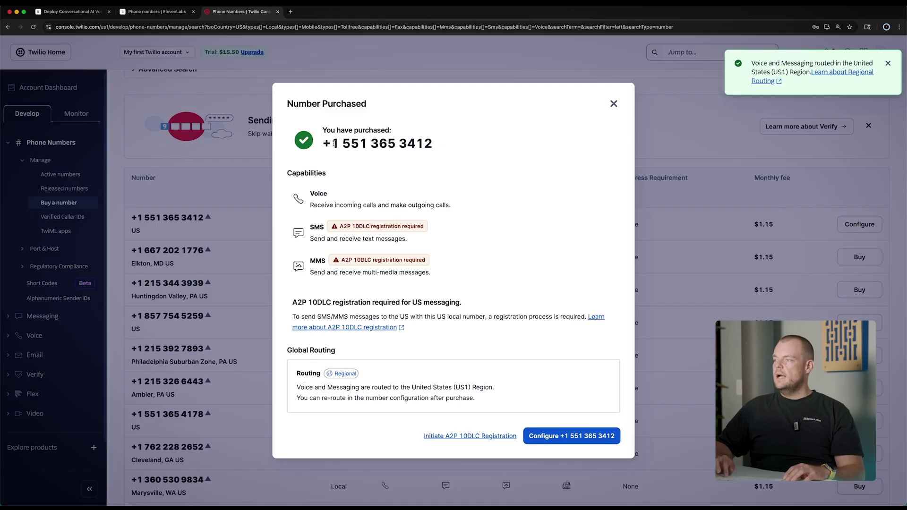
pyautogui.moveTo(335, 143); pyautogui.dragTo(437, 149)
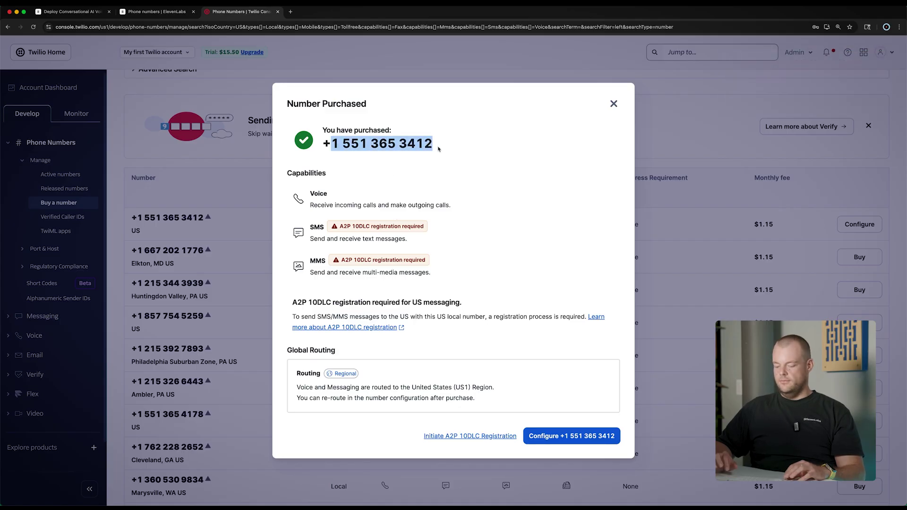
pyautogui.click(359, 157)
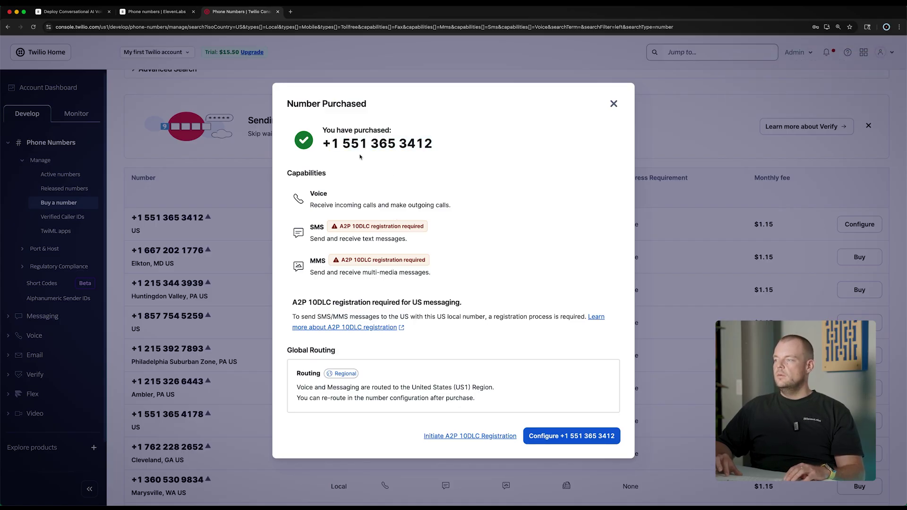
pyautogui.moveTo(324, 143); pyautogui.dragTo(446, 151)
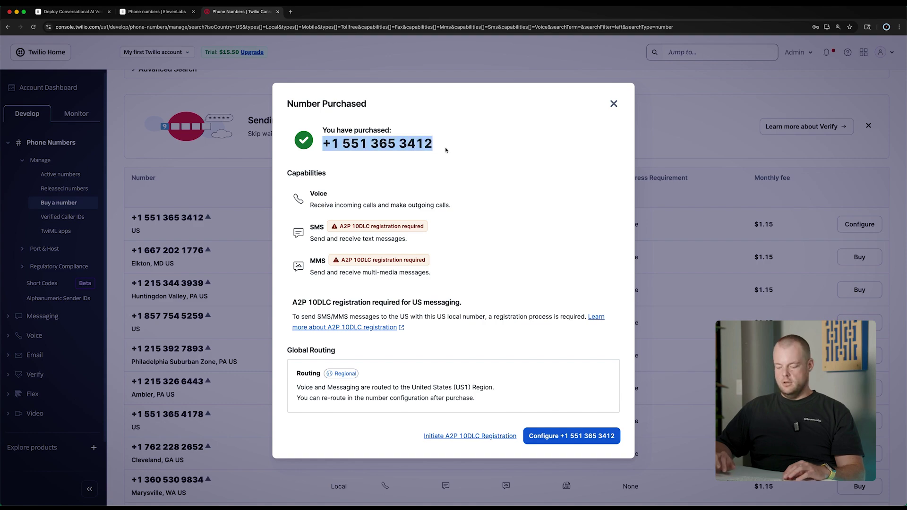
# Step: On Twilio's Account Dashboard, copy the Account SID from Account Info
pyautogui.hotkey('ctrl', 'shift', 'Tab')
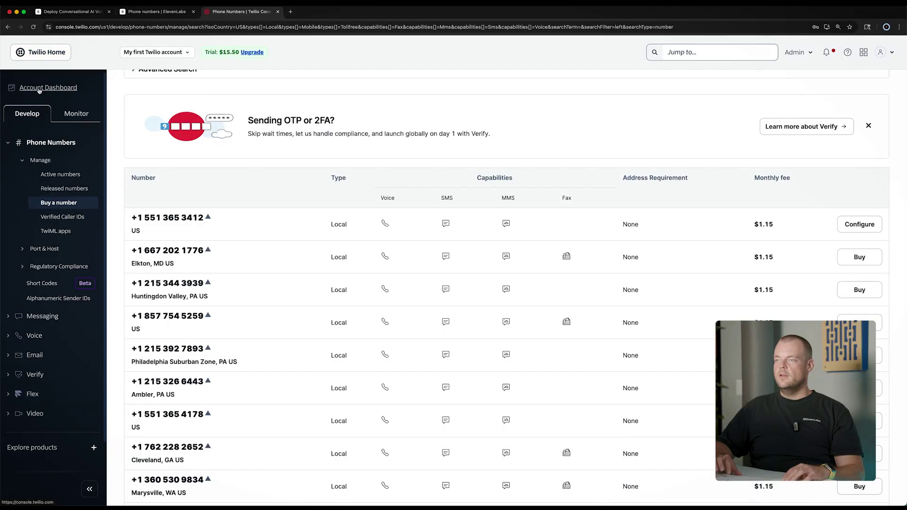
pyautogui.click(41, 52)
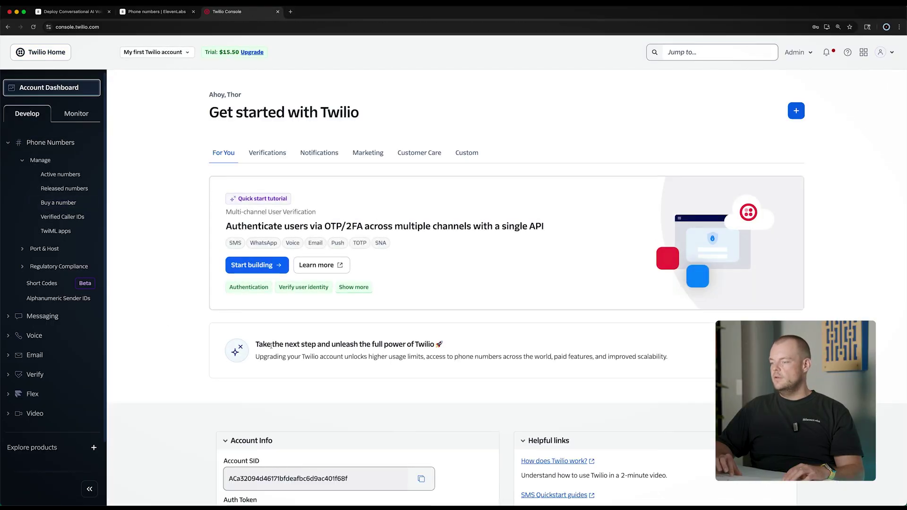
pyautogui.scroll(-5, 420, 343)
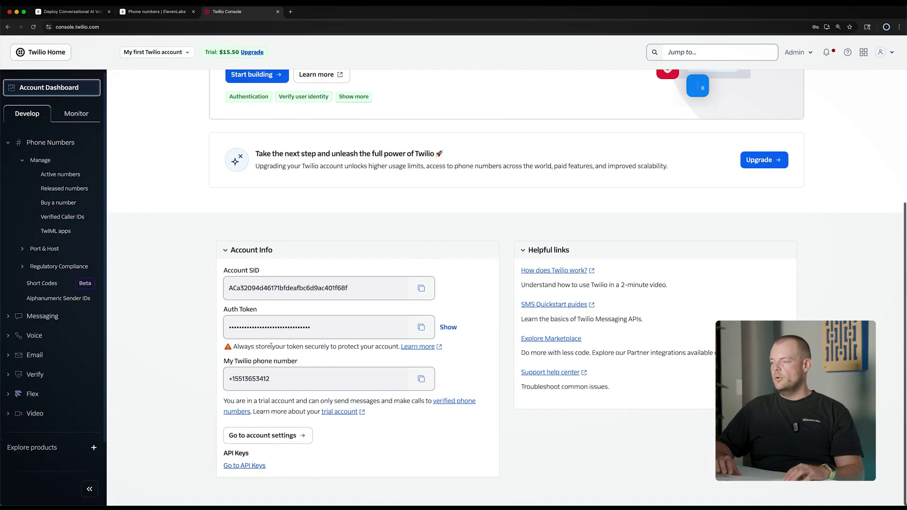
pyautogui.click(422, 288)
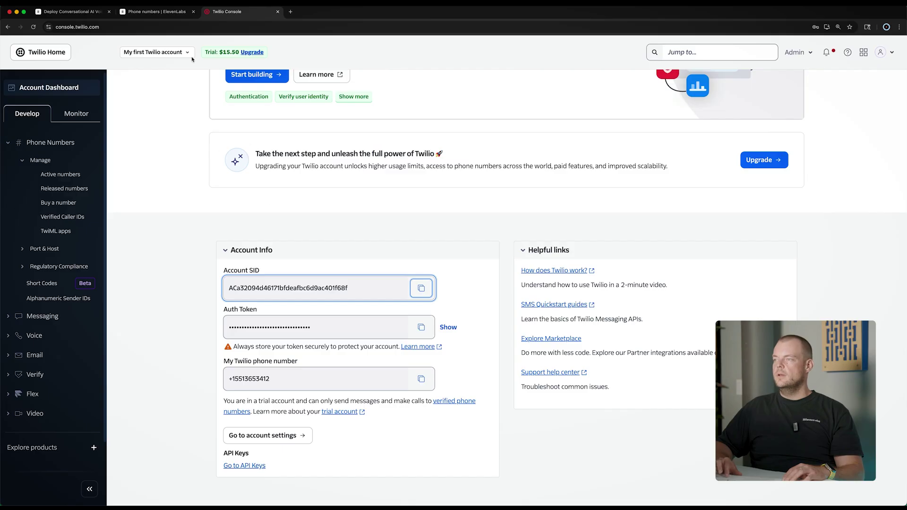
# Step: Paste the Account SID into the ElevenLabs import form
pyautogui.click(156, 11)
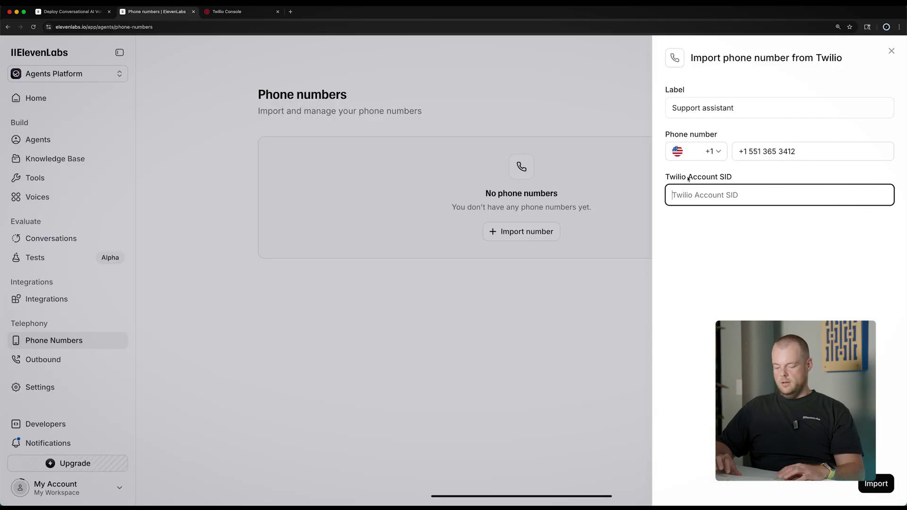
pyautogui.hotkey('ctrl', 'v')
pyautogui.click(683, 226)
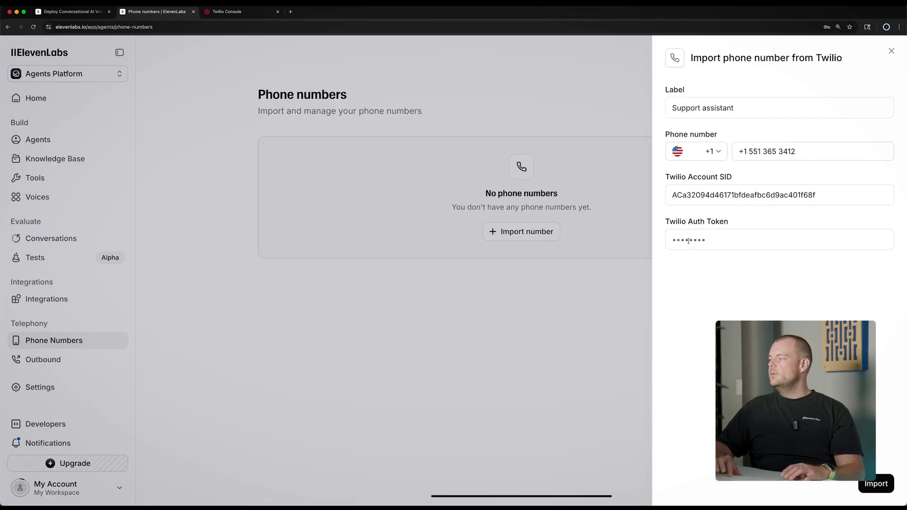
# Step: Copy the Twilio Auth Token and paste it into the form's Auth Token field
pyautogui.click(239, 12)
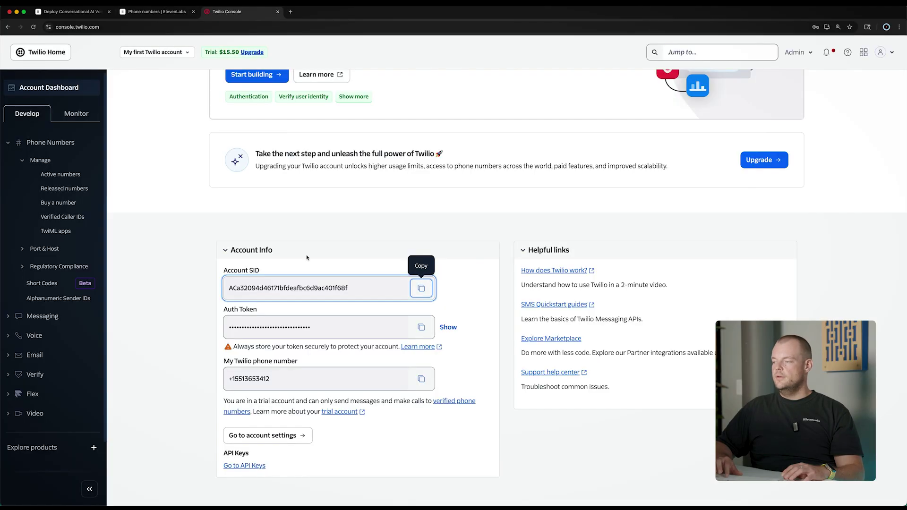
pyautogui.click(421, 327)
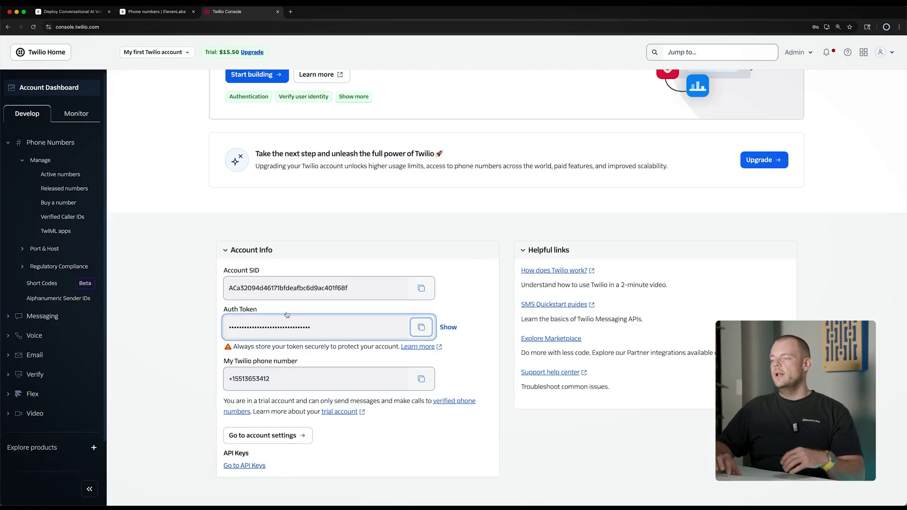
pyautogui.click(179, 14)
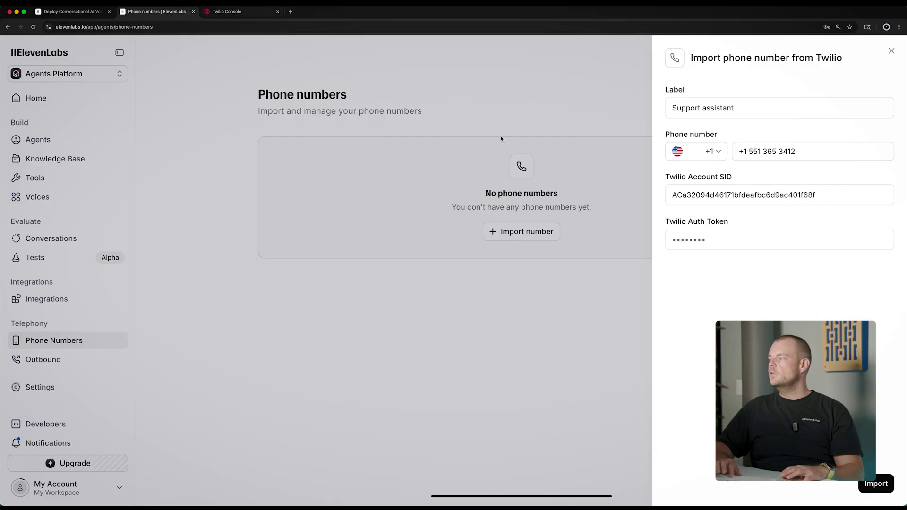
pyautogui.click(694, 241)
pyautogui.hotkey('ctrl', 'v')
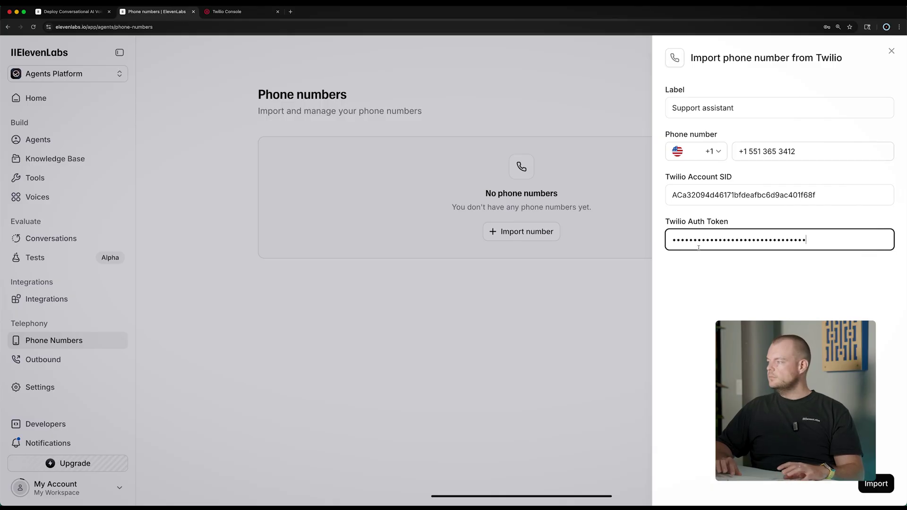
# Step: Import the number, dismiss the save-password prompt, and go back to Twilio
pyautogui.click(708, 267)
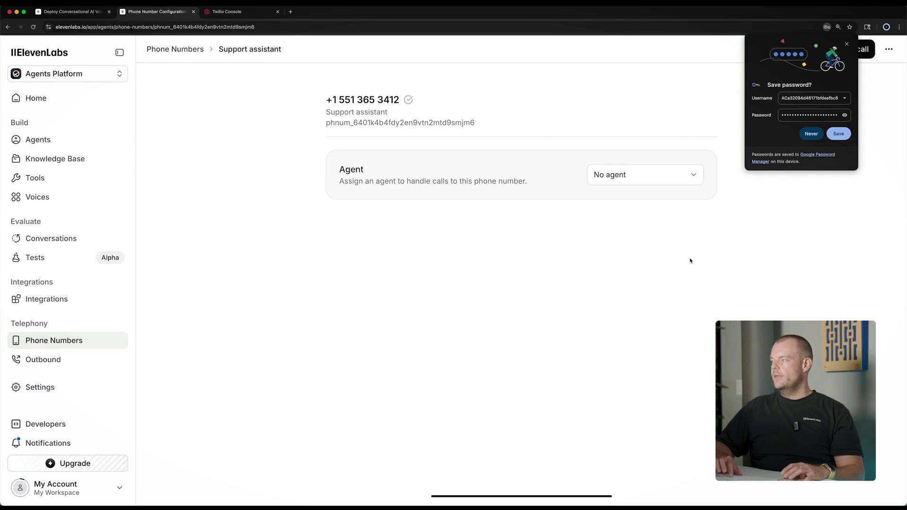
pyautogui.click(811, 136)
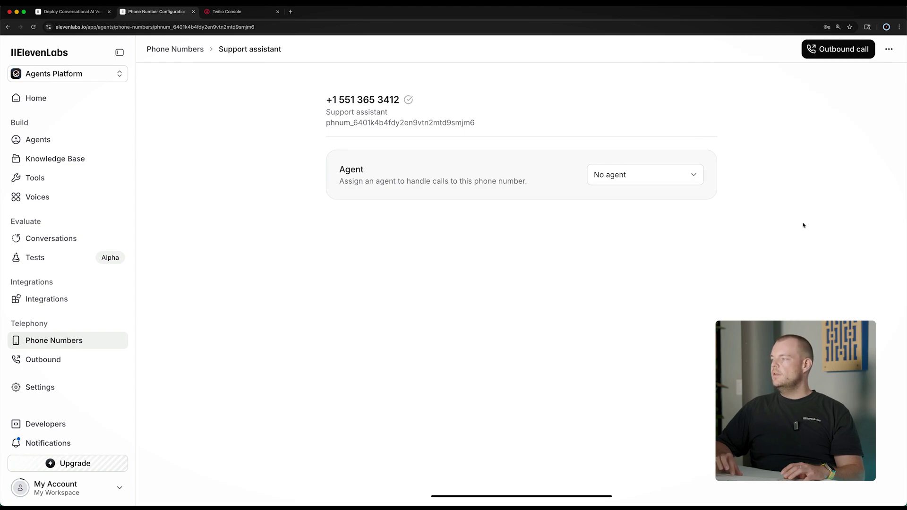
pyautogui.click(226, 11)
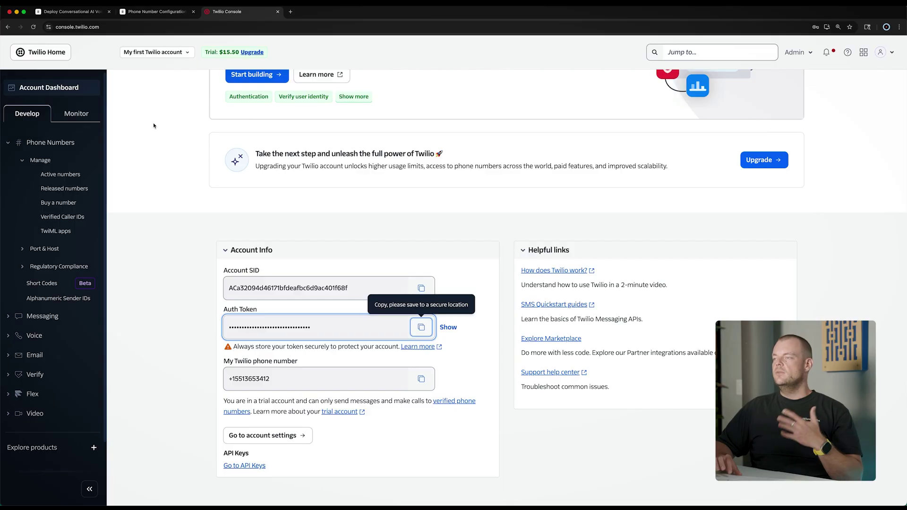
pyautogui.moveTo(49, 142)
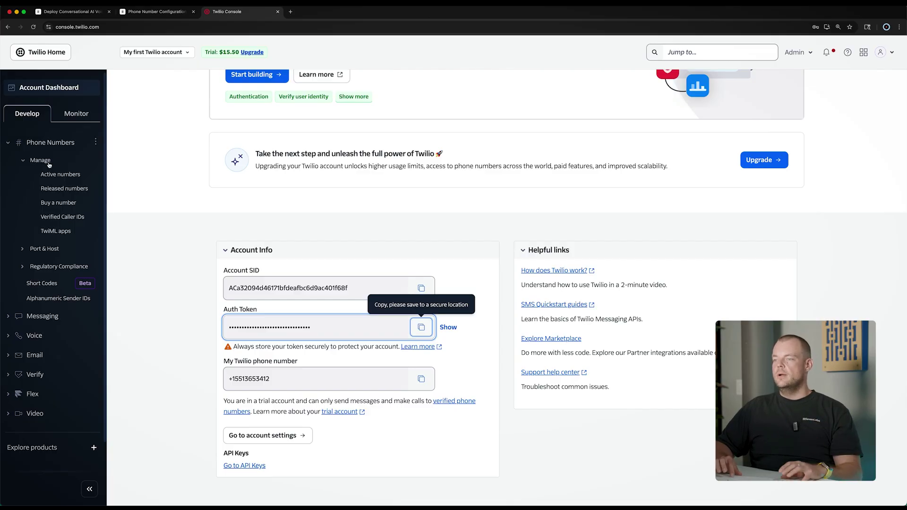
# Step: Check the ElevenLabs voice webhook in Twilio's active numbers, then return to ElevenLabs
pyautogui.click(60, 174)
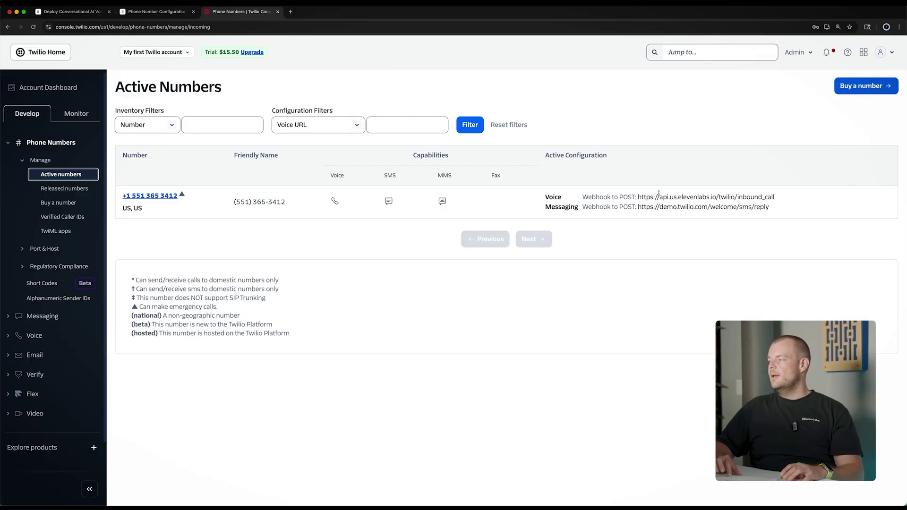
pyautogui.click(153, 14)
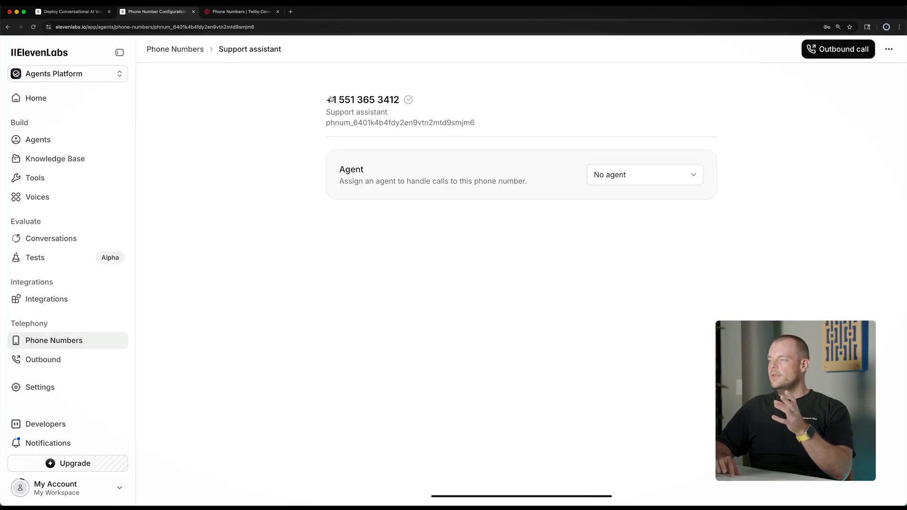
# Step: Pick Store Assistant from the number's Agent dropdown
pyautogui.click(615, 175)
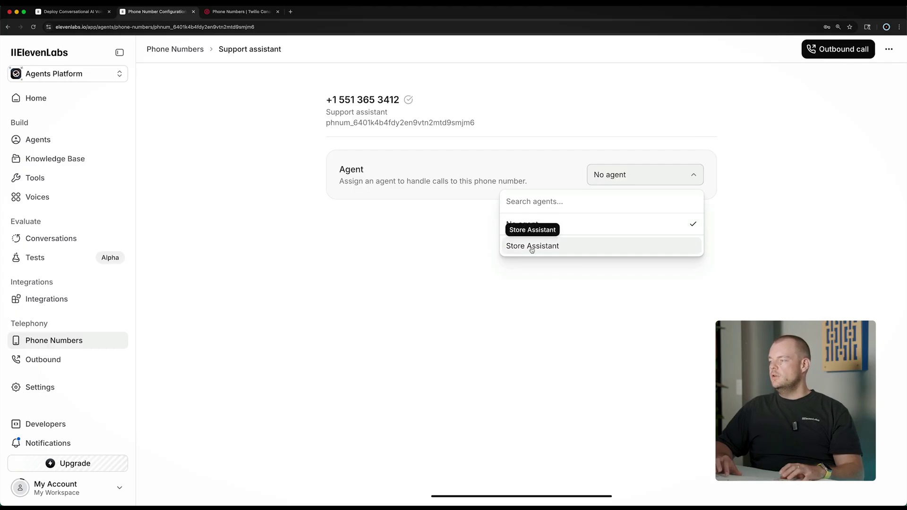
pyautogui.click(549, 247)
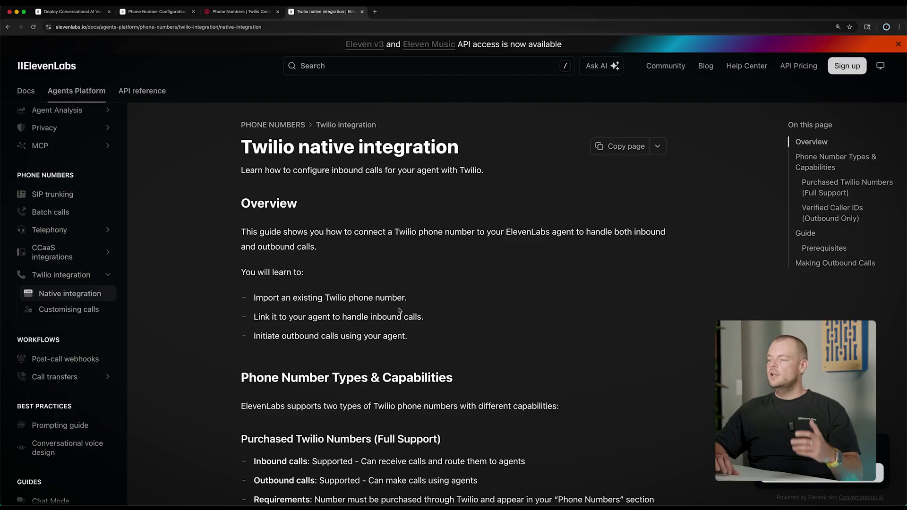
# Step: Scroll the Twilio guide to the import details, then open the outbound call agent list
pyautogui.scroll(-1, 399, 311)
pyautogui.scroll(-5, 465, 250)
pyautogui.scroll(-3, 464, 251)
pyautogui.scroll(-5, 464, 250)
pyautogui.scroll(-4, 463, 248)
pyautogui.scroll(-3, 464, 248)
pyautogui.scroll(-5, 463, 248)
pyautogui.scroll(-2, 190, 303)
pyautogui.scroll(-3, 190, 302)
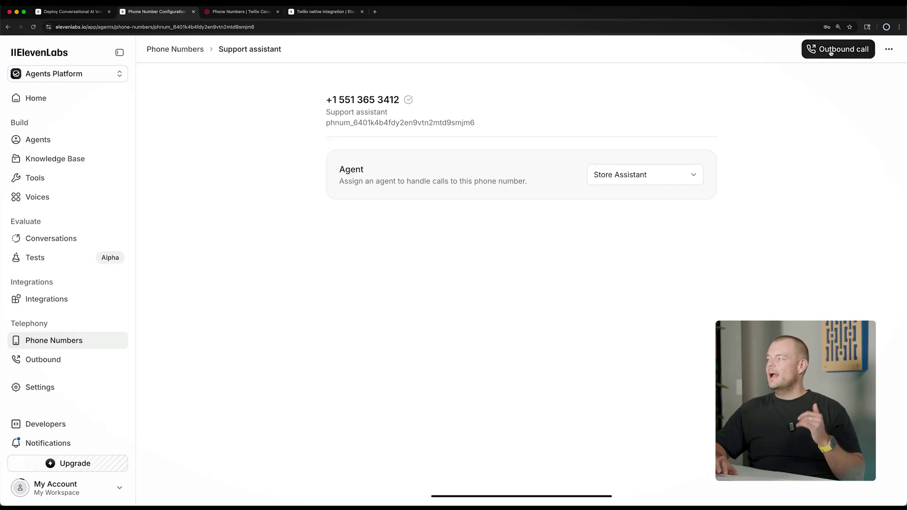
pyautogui.click(831, 53)
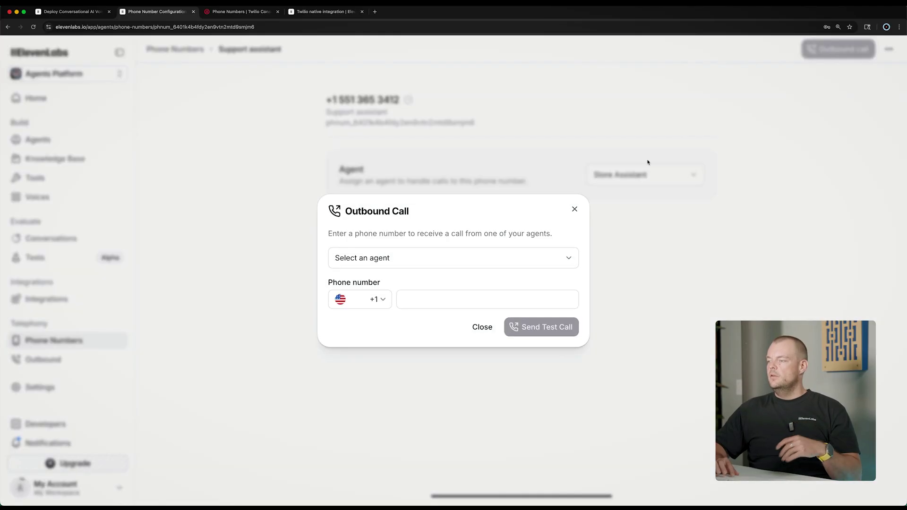
pyautogui.click(430, 259)
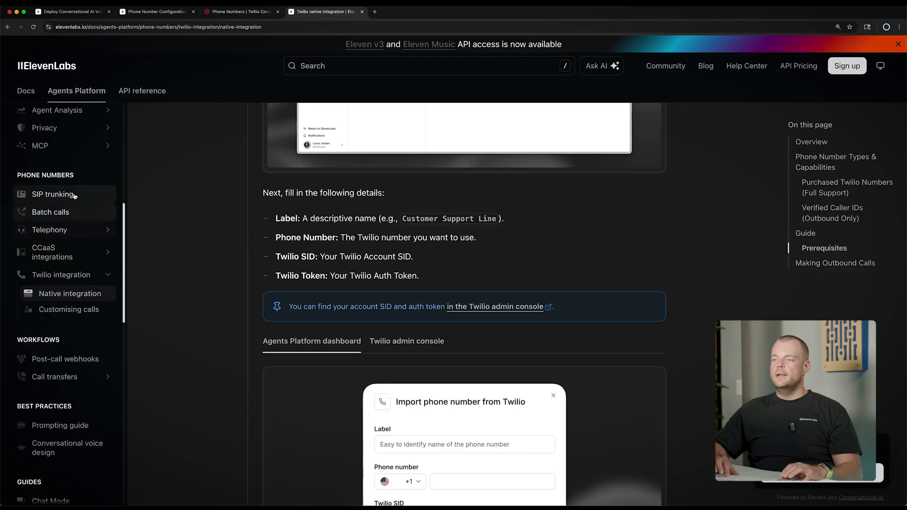
pyautogui.scroll(1, 74, 195)
pyautogui.scroll(1, 74, 195)
pyautogui.scroll(3, 74, 196)
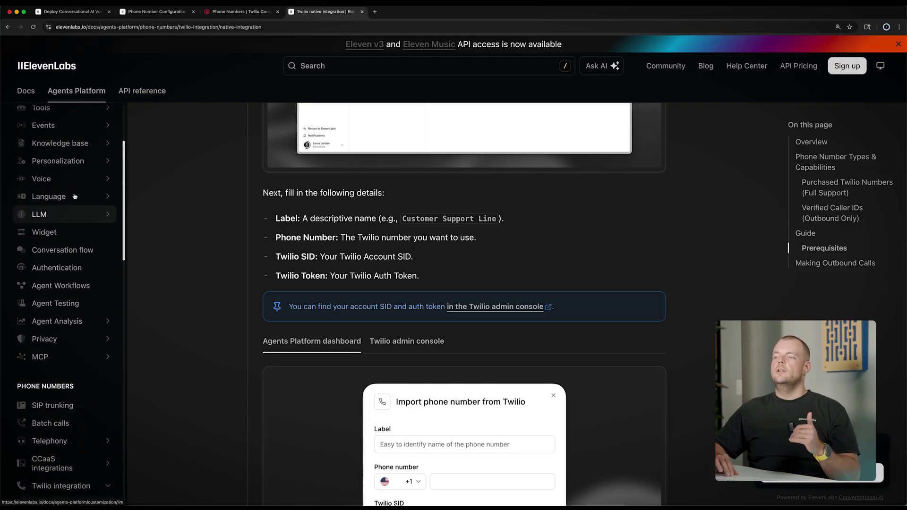
pyautogui.scroll(1, 74, 195)
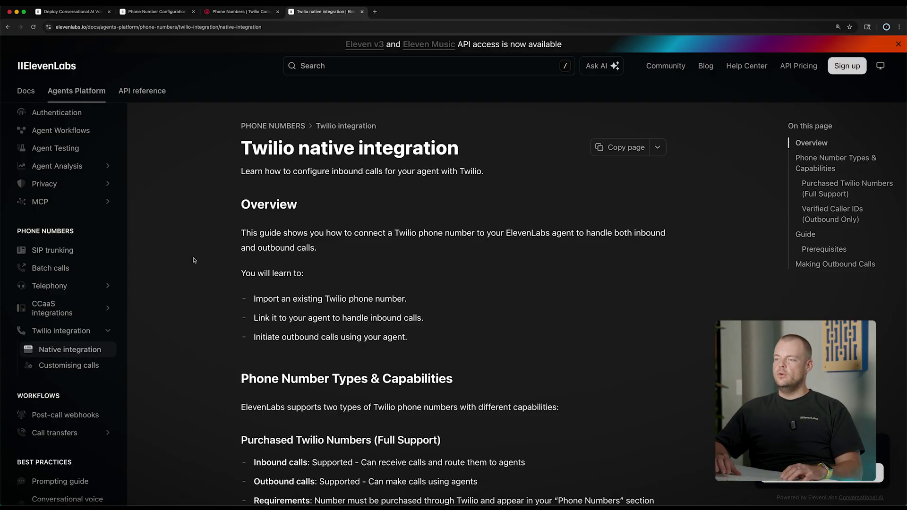
# Step: Open Batch calls from the Phone Numbers section of the docs sidebar
pyautogui.click(65, 265)
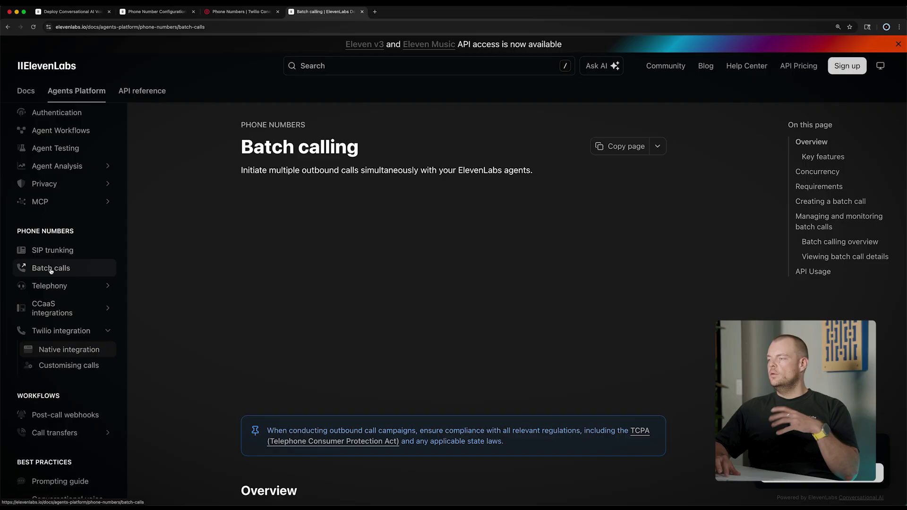